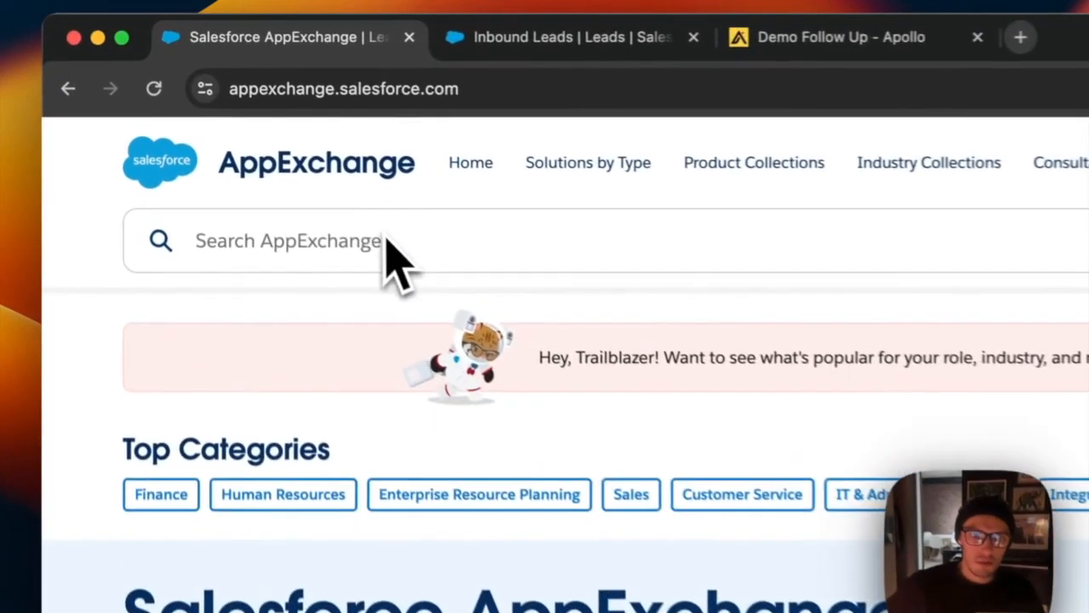
Open the Gauge by CS Toolkit listing on AppExchange and look over its pricing and overview content.
left_click(430, 244)
left_click(365, 389)
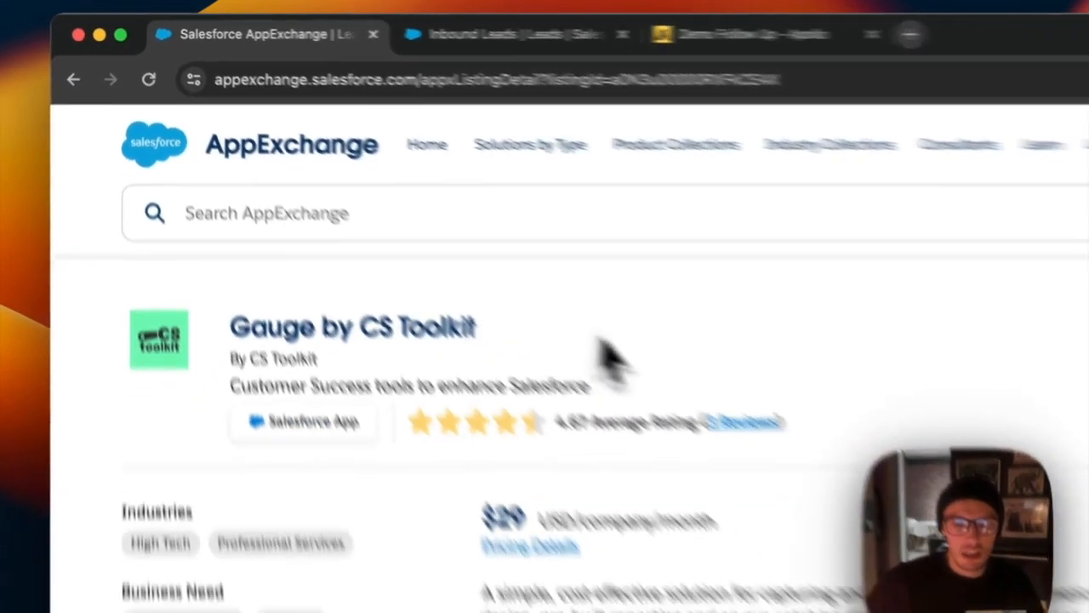
scroll(499, 298, "down", 5)
scroll(499, 297, "up", 5)
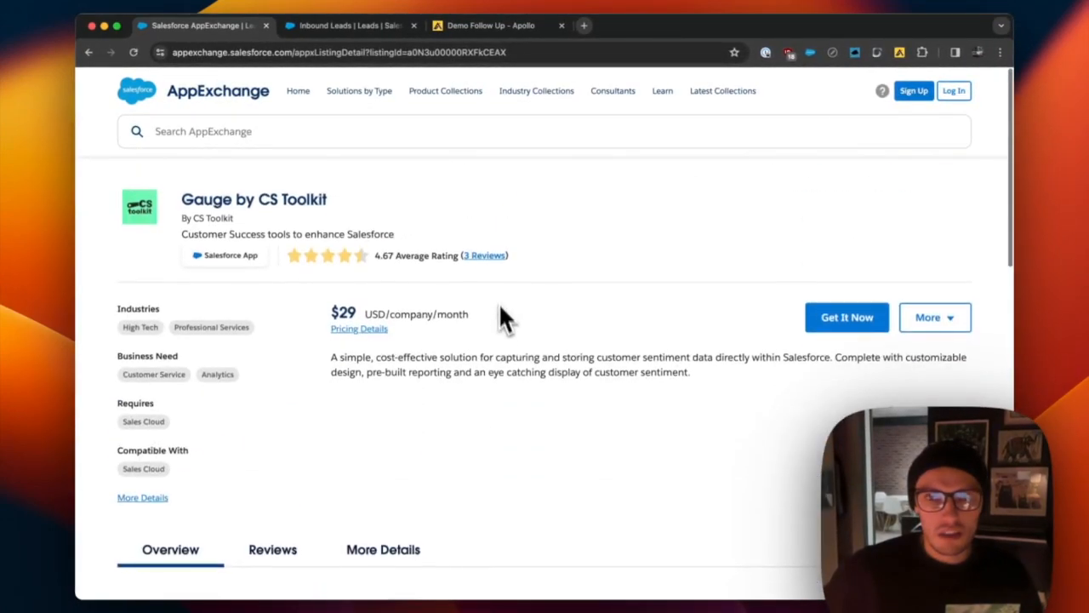
scroll(456, 357, "down", 4)
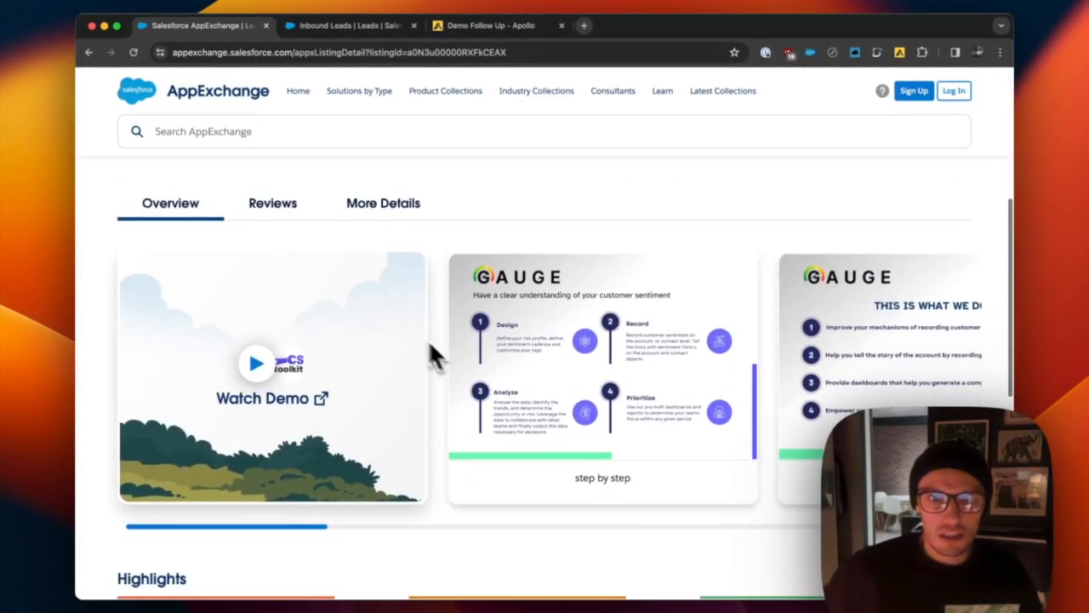
scroll(374, 281, "up", 4)
scroll(368, 272, "down", 1)
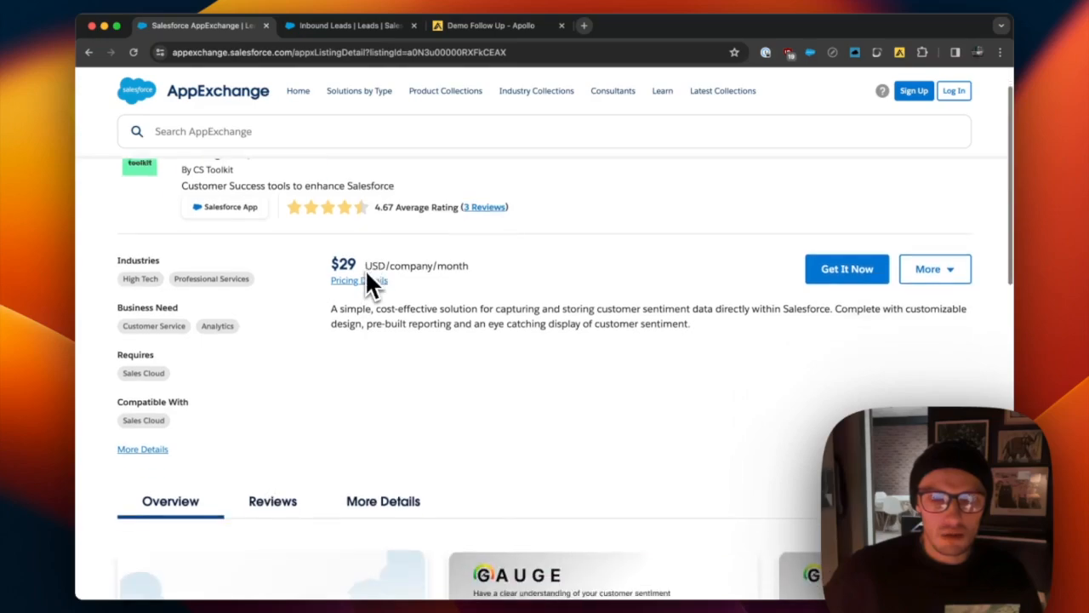
scroll(366, 273, "down", 4)
Request the listing's demo as a guest with the contact's name and email, company CS Toolkit, Canada, Ontario and accepted terms; pause the demo video.
left_click(335, 332)
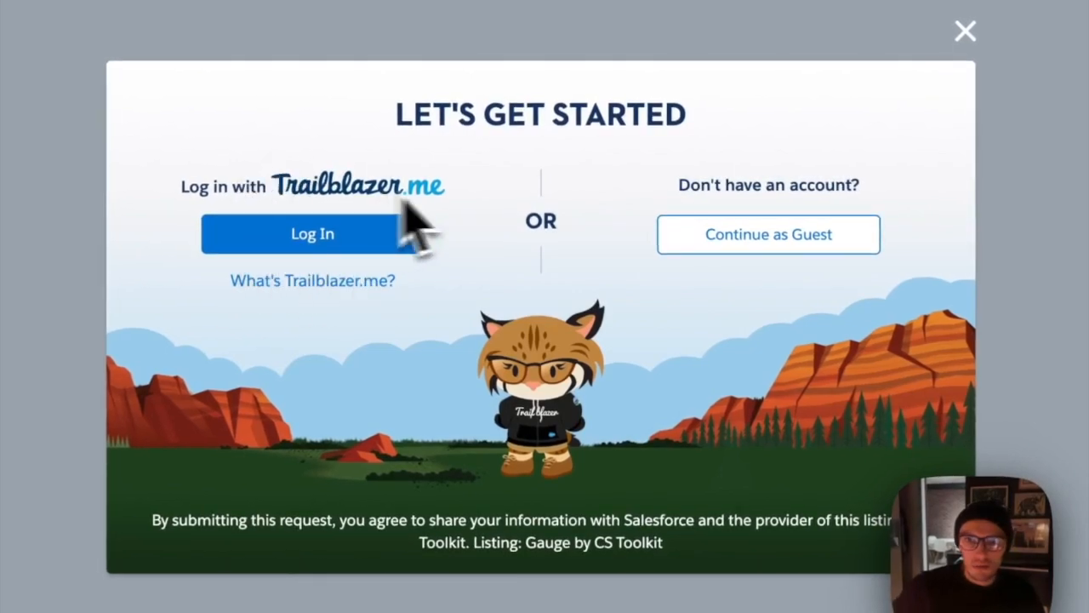
left_click(824, 226)
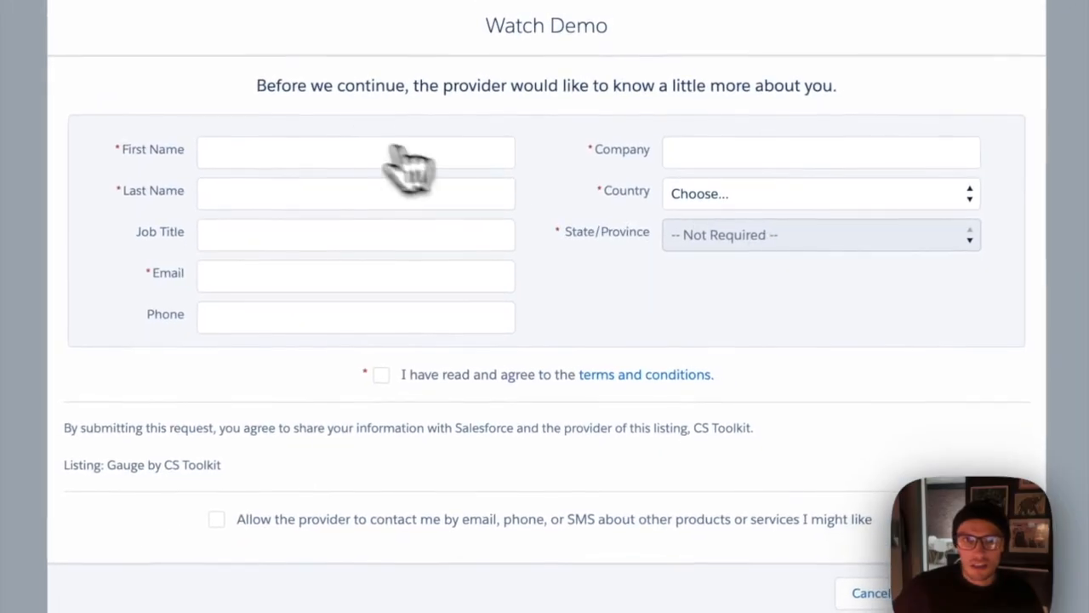
left_click(331, 151)
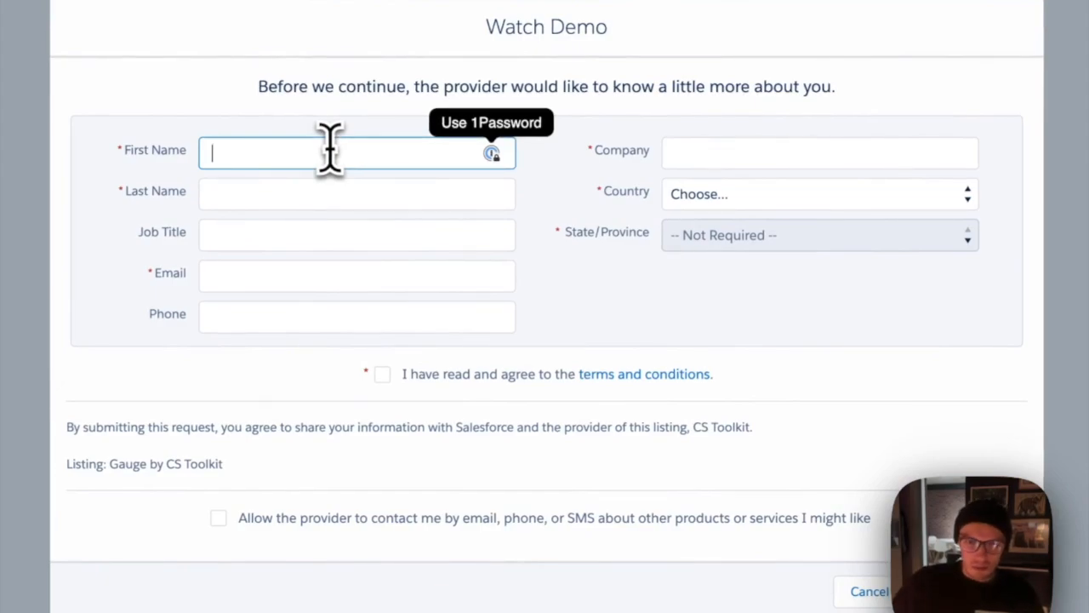
type("brendan")
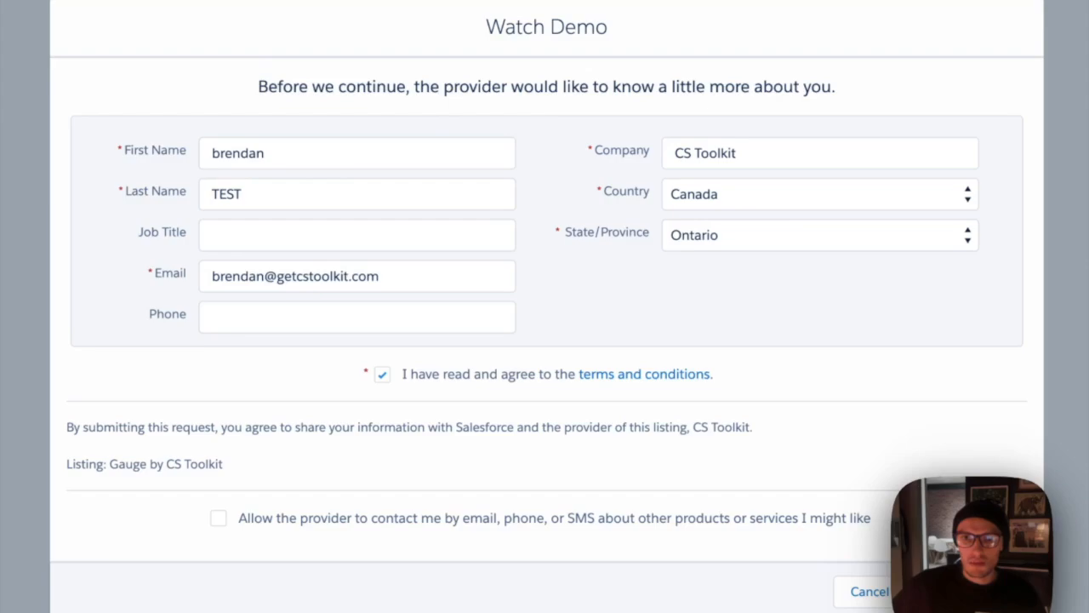
left_click(967, 592)
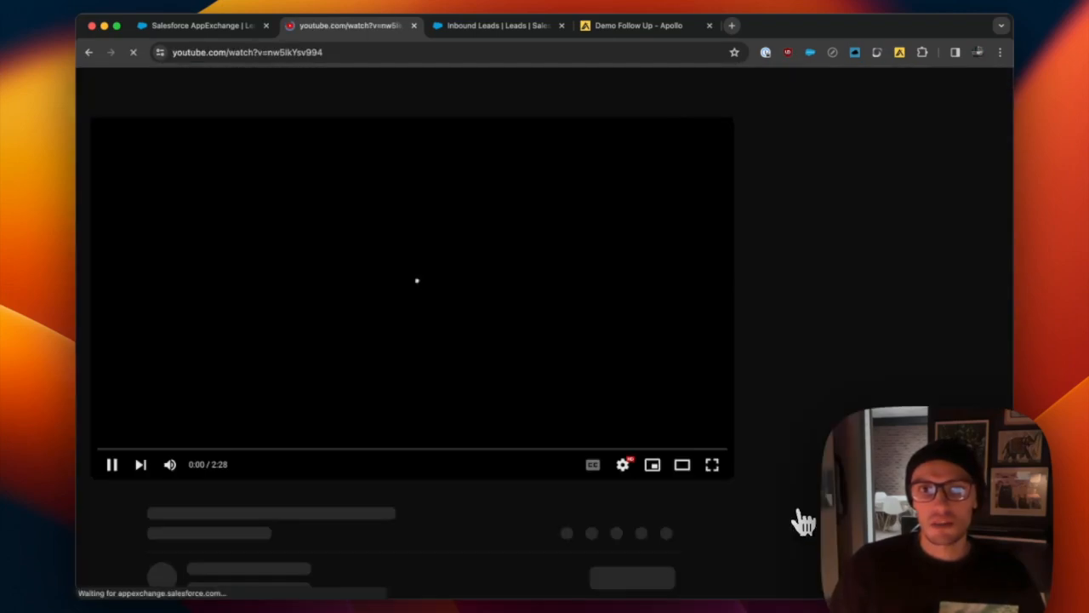
left_click(495, 296)
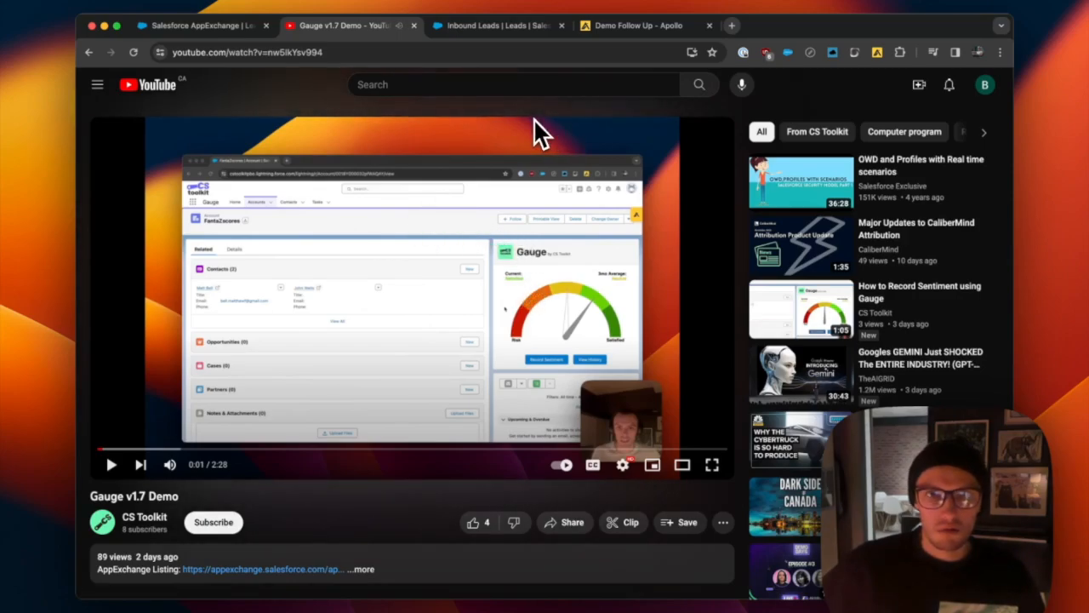
Switch to the Inbound Leads list in Salesforce, hide its filters and refresh the list.
left_click(481, 27)
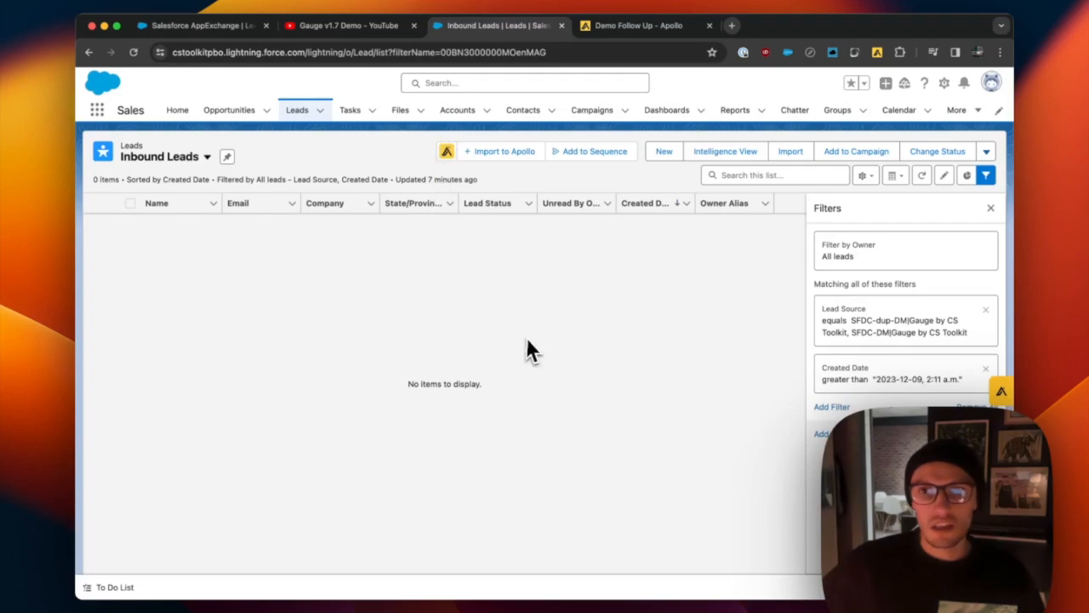
left_click(991, 207)
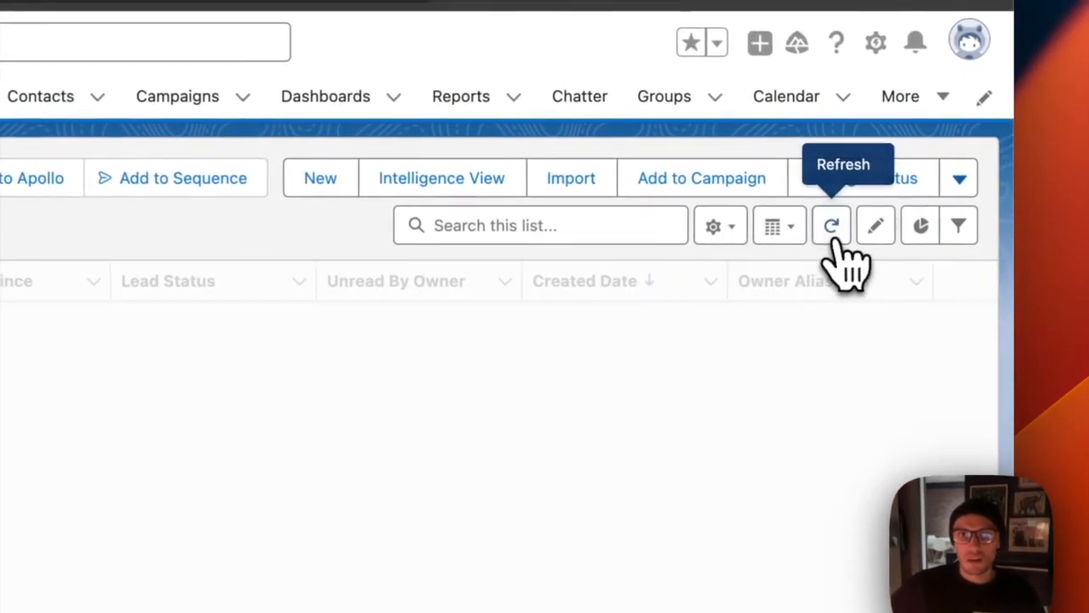
left_click(833, 227)
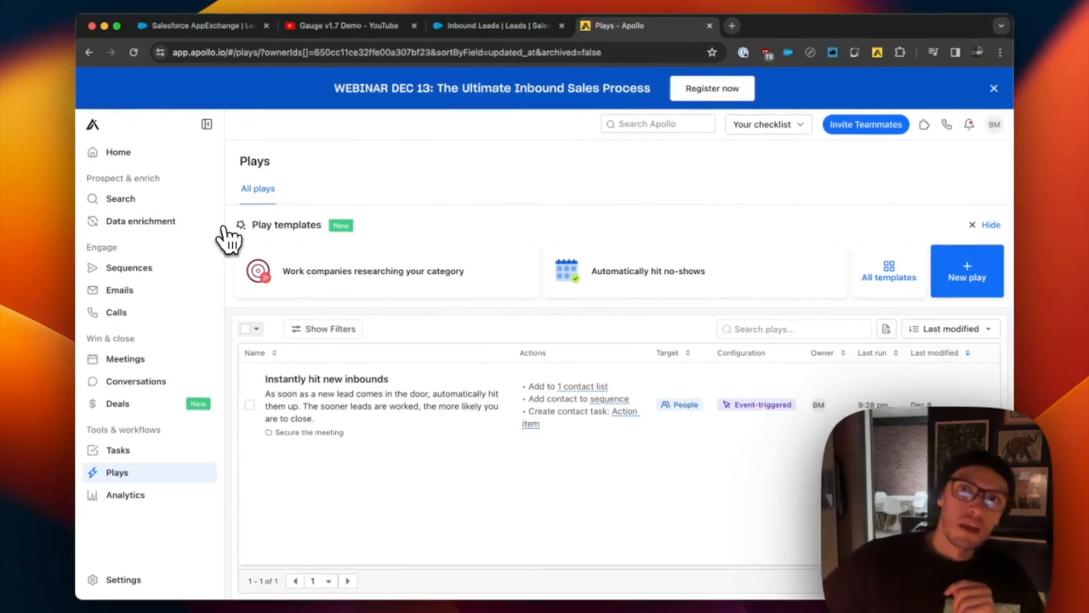
In Apollo, dismiss the webinar banner on the Plays page and open the "Instantly hit new inbounds" play for editing.
left_click(994, 88)
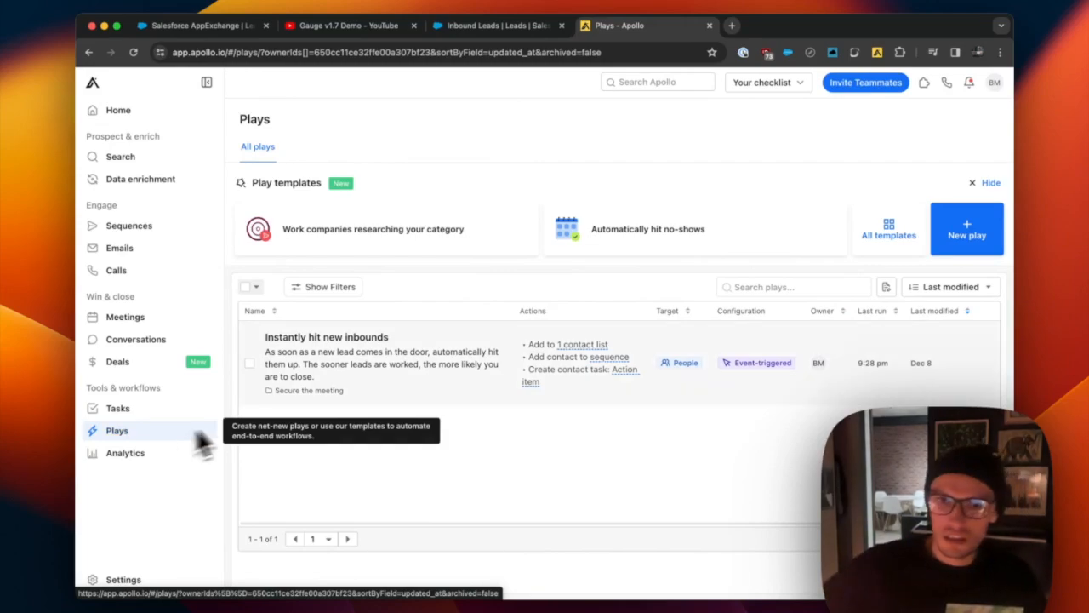
scroll(662, 364, "right", 3)
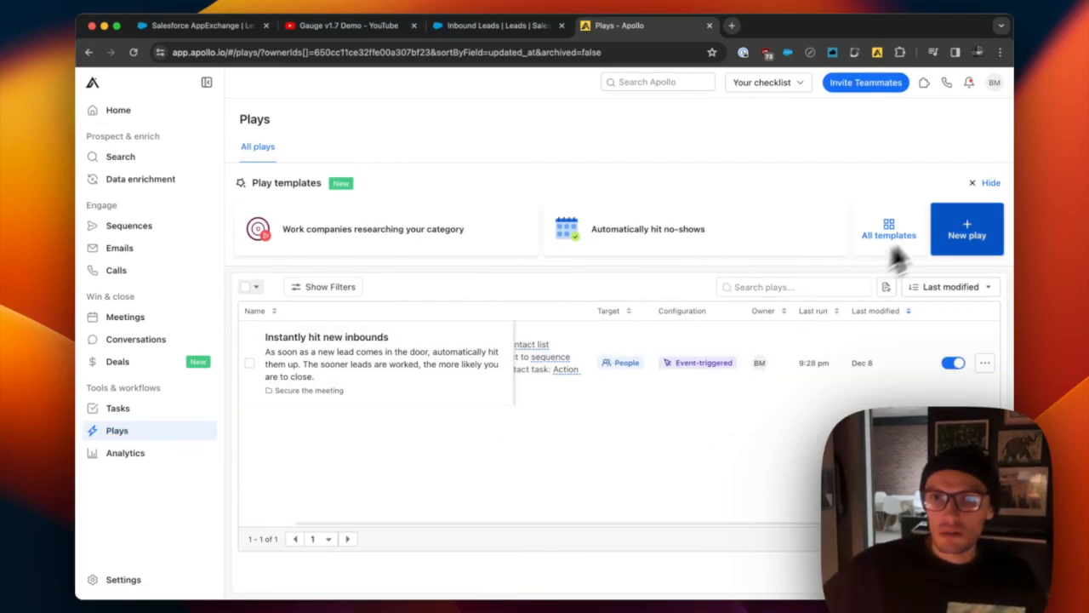
left_click(985, 364)
left_click(940, 385)
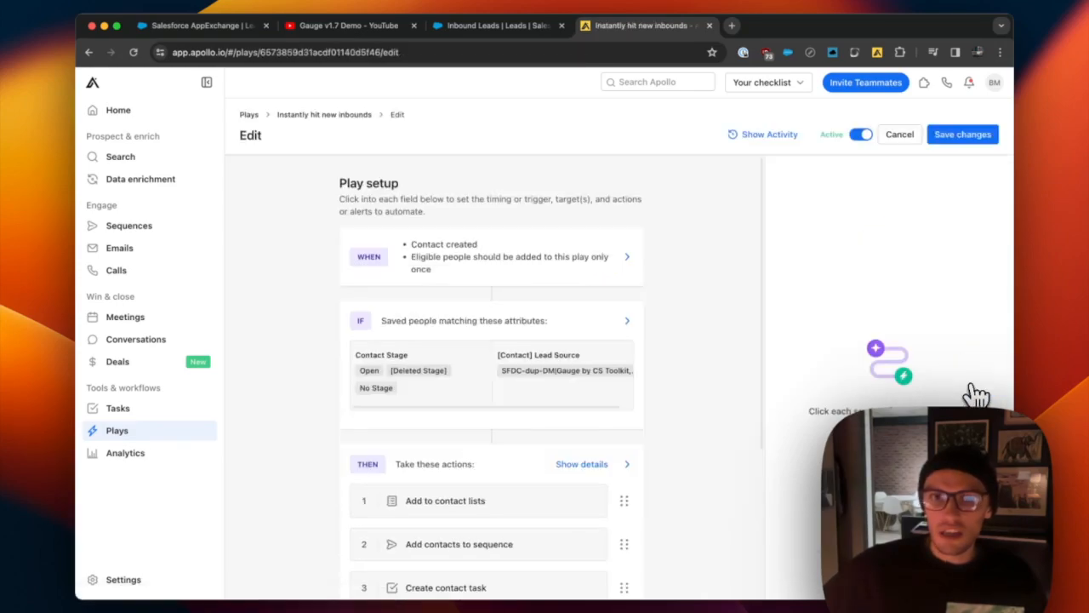
Examine the play's WHEN settings, including its trigger event and advanced options.
left_click(504, 268)
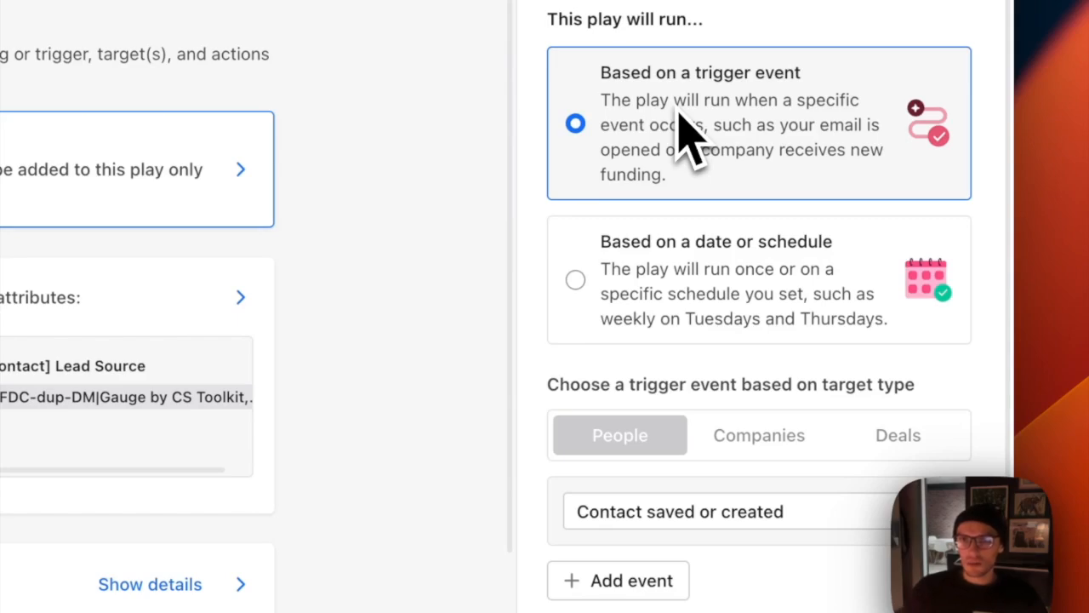
scroll(688, 136, "down", 3)
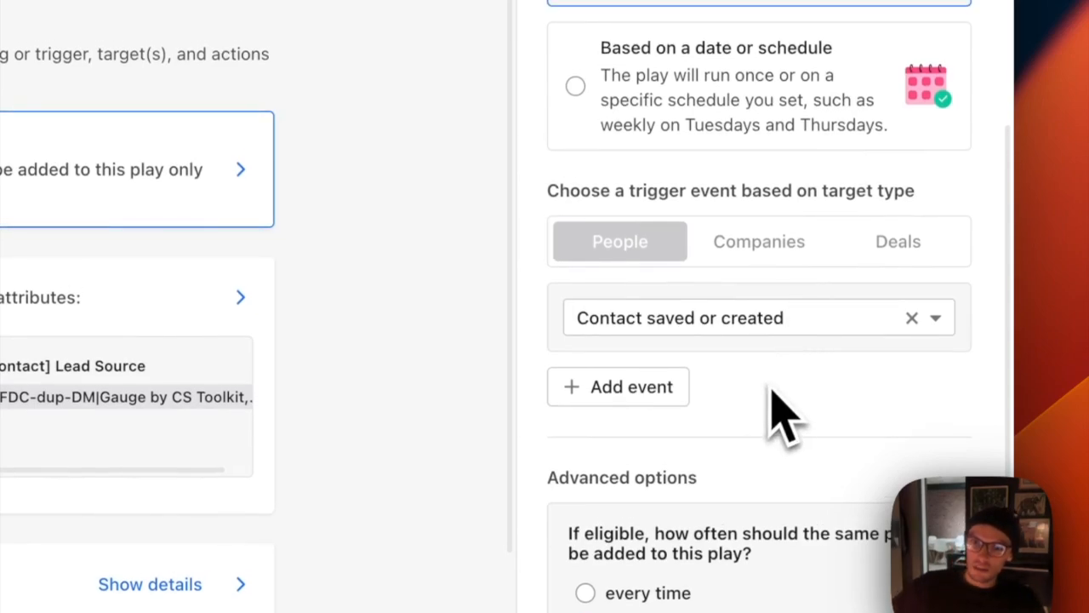
scroll(749, 434, "down", 3)
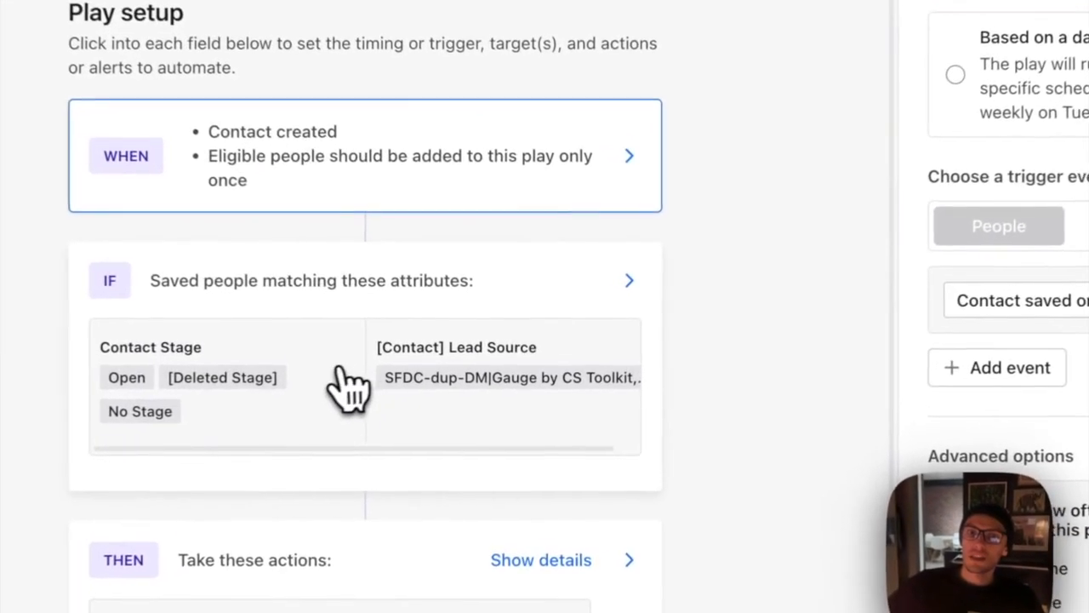
Examine the play's IF criteria, including the Lead Source custom field filter, and leave the filter configuration without saving.
left_click(343, 371)
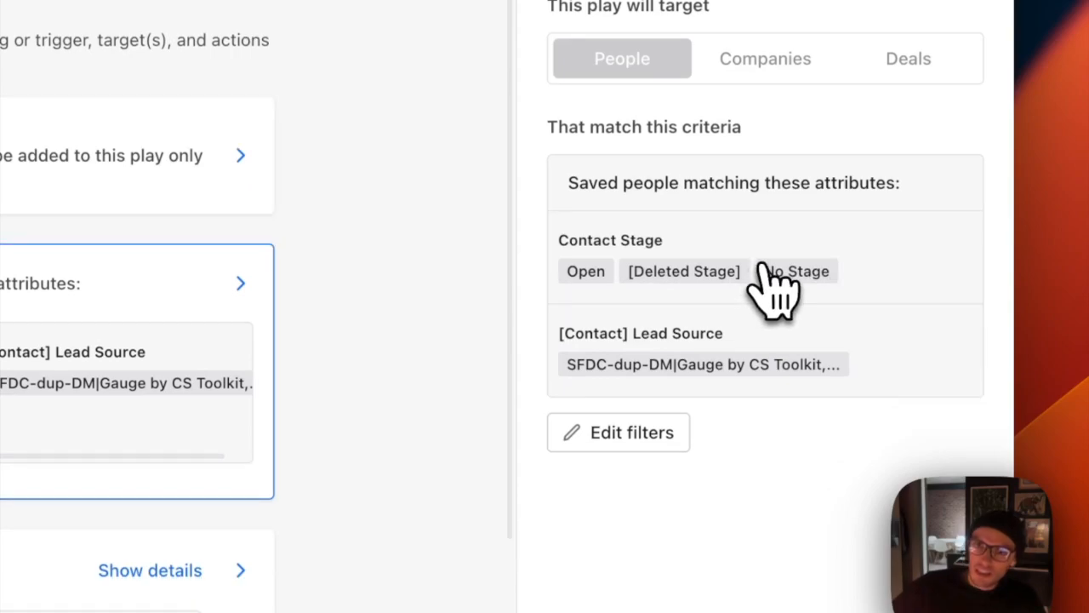
left_click(634, 473)
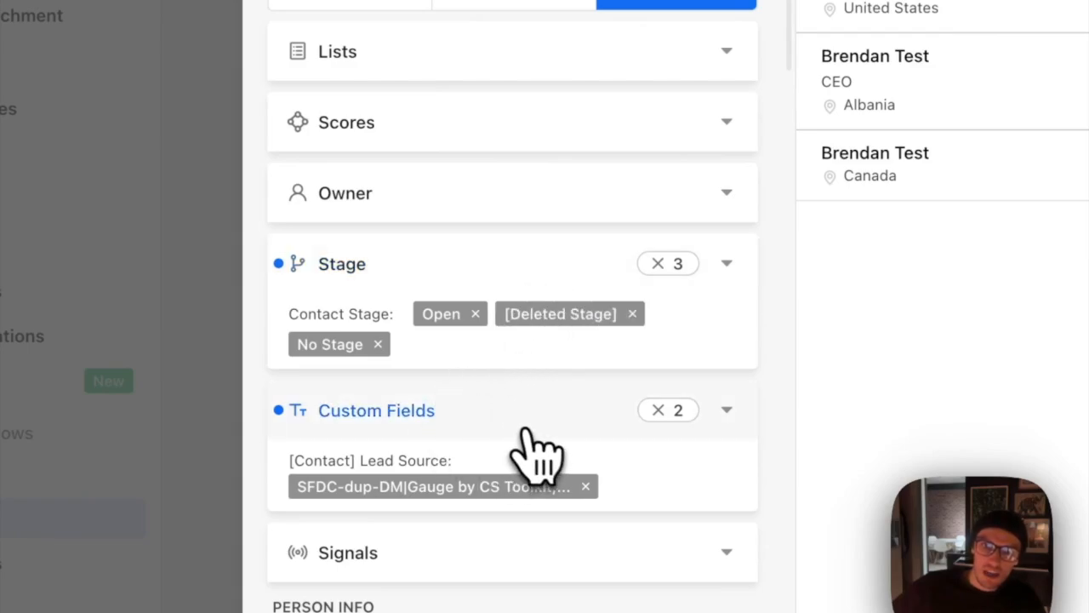
left_click(493, 424)
scroll(486, 476, "down", 4)
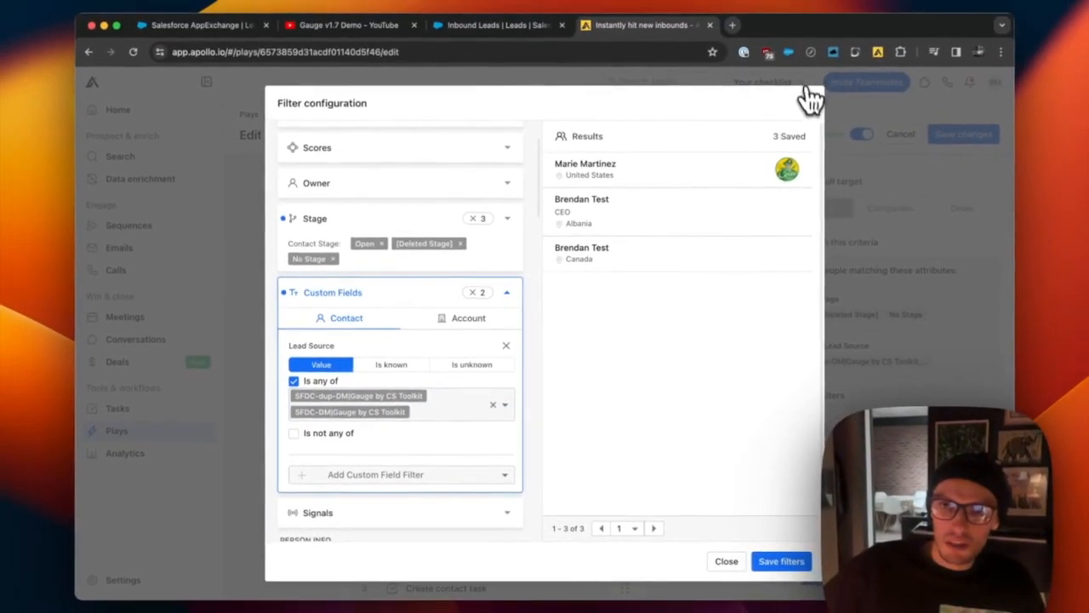
left_click(806, 89)
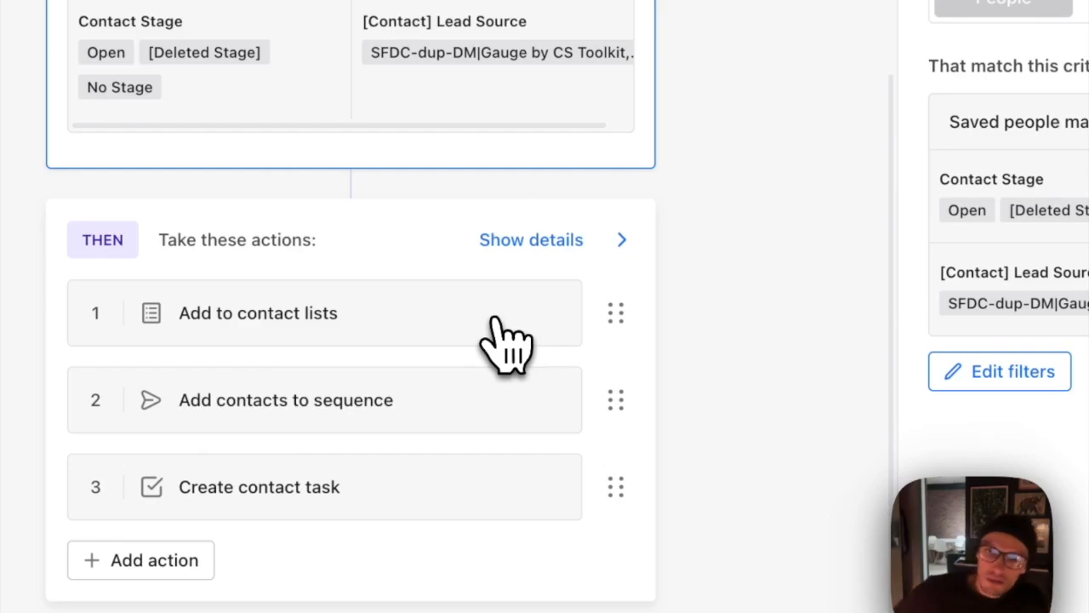
View the play's "Add contacts to sequence" action and open the Gauge Demo email template in the Demo Follow Up sequence.
left_click(460, 400)
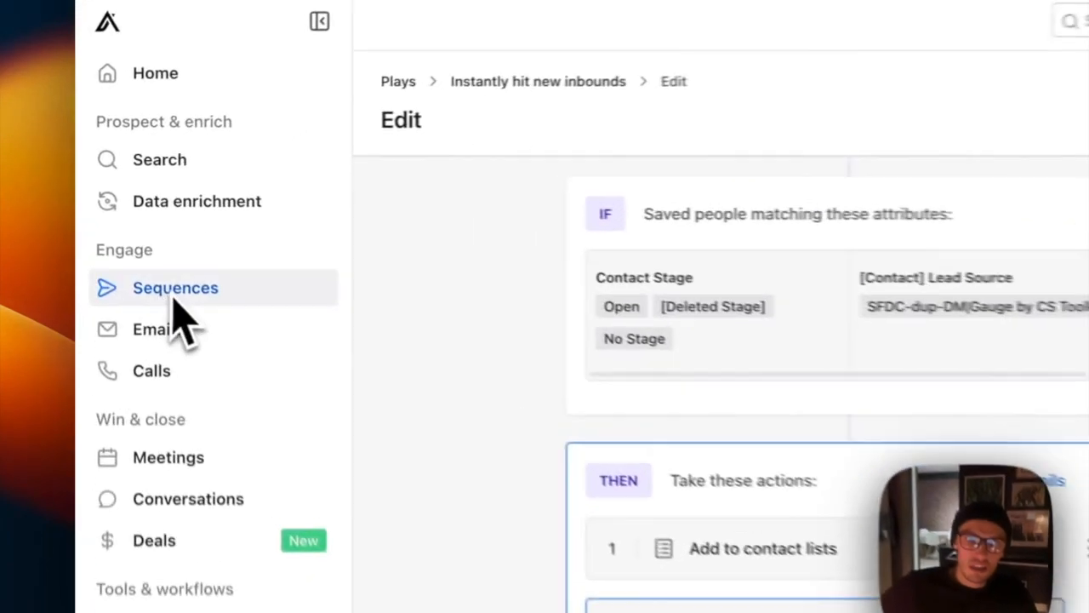
left_click(174, 297)
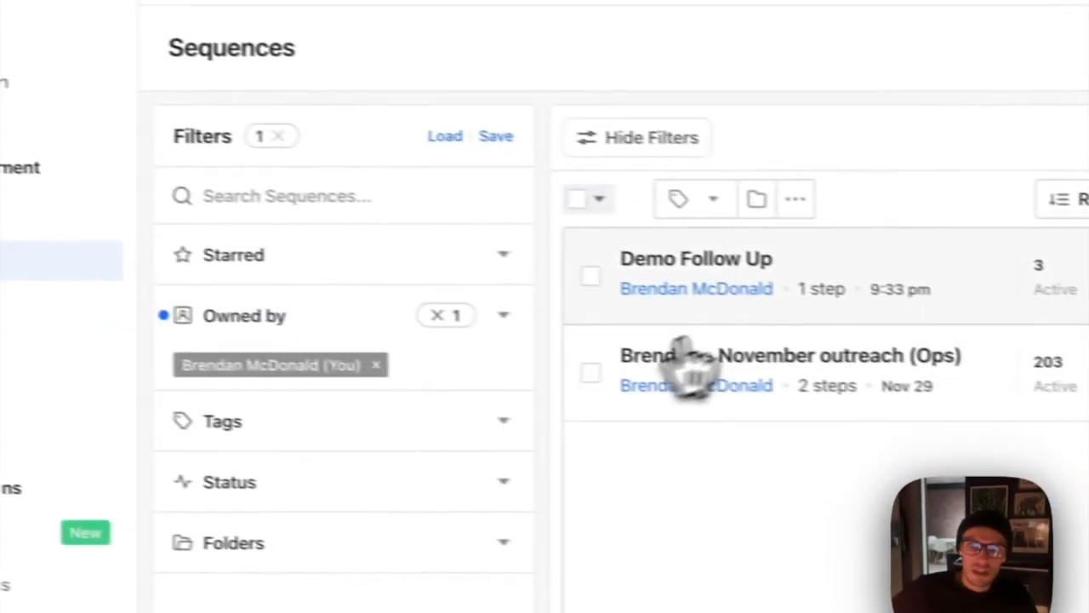
left_click(1012, 308)
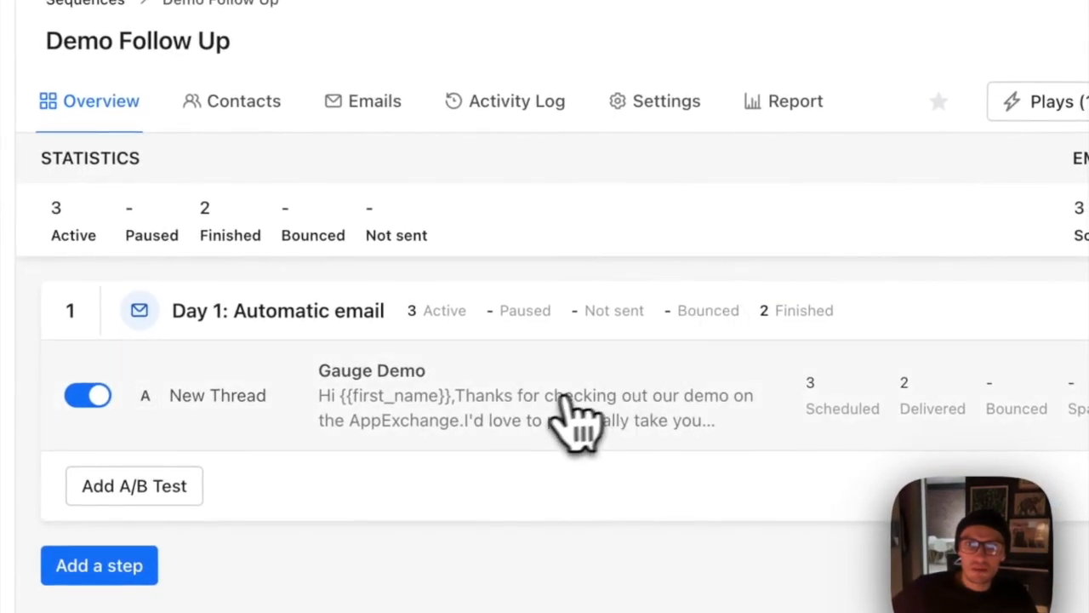
left_click(566, 407)
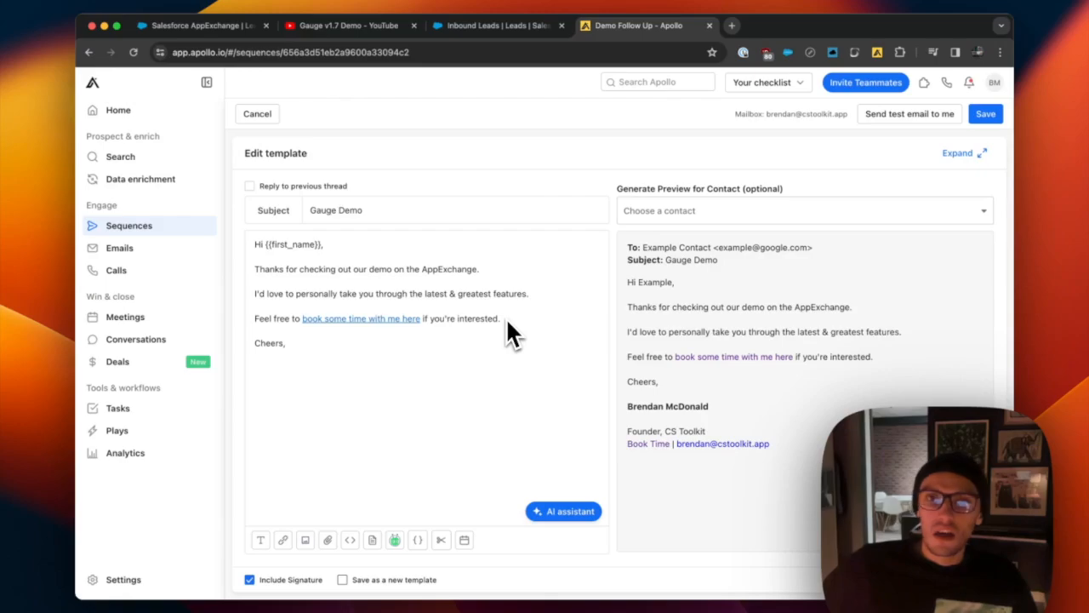
Switch to Salesforce, open the new test lead from Inbound Leads and review its details.
left_click(497, 23)
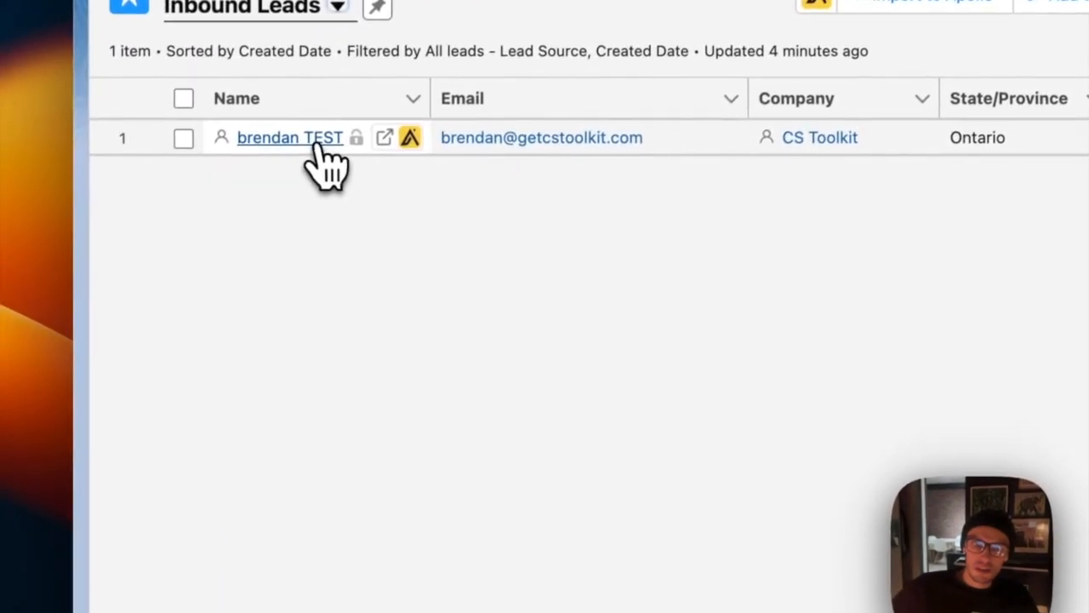
left_click(84, 397)
left_click(305, 283)
scroll(417, 310, "down", 3)
scroll(423, 328, "down", 2)
scroll(425, 323, "up", 5)
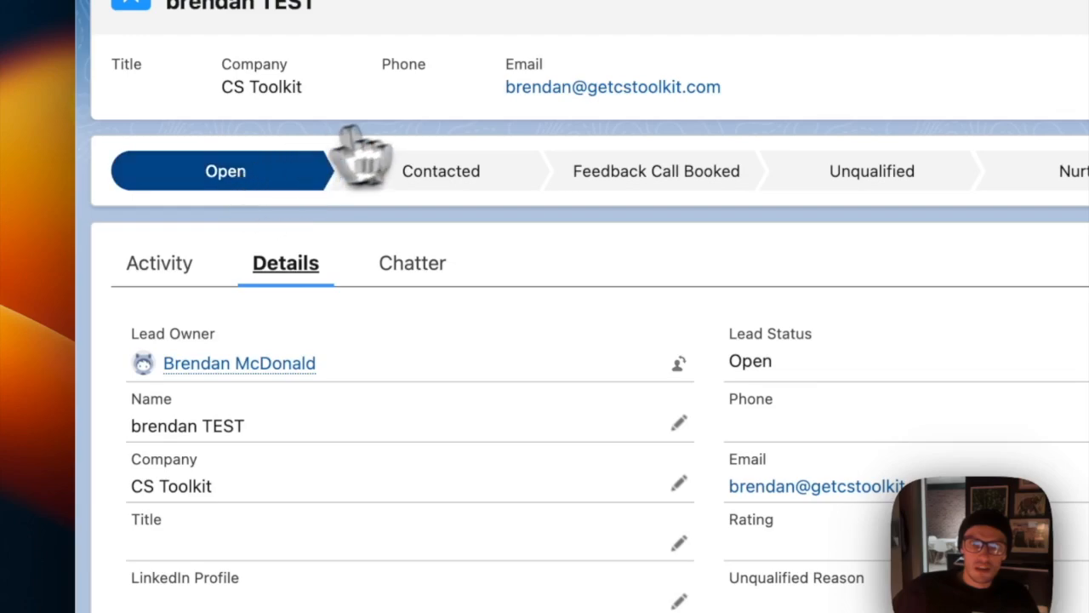
scroll(486, 195, "down", 5)
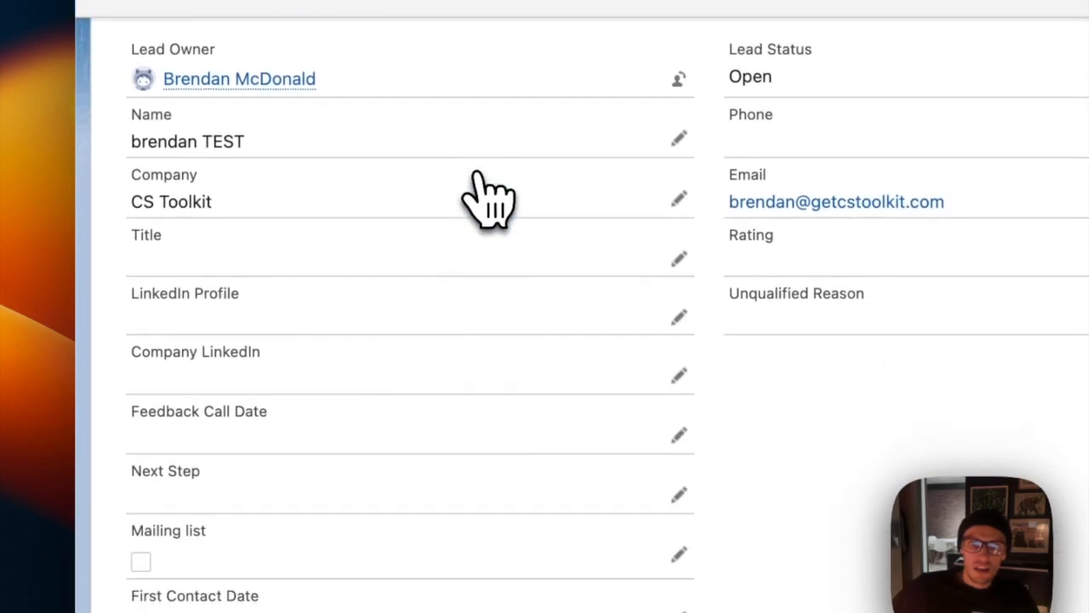
Check the Gauge Demo email logged in an existing lead's activity history and return to Apollo's Demo Follow Up email template.
scroll(488, 198, "down", 5)
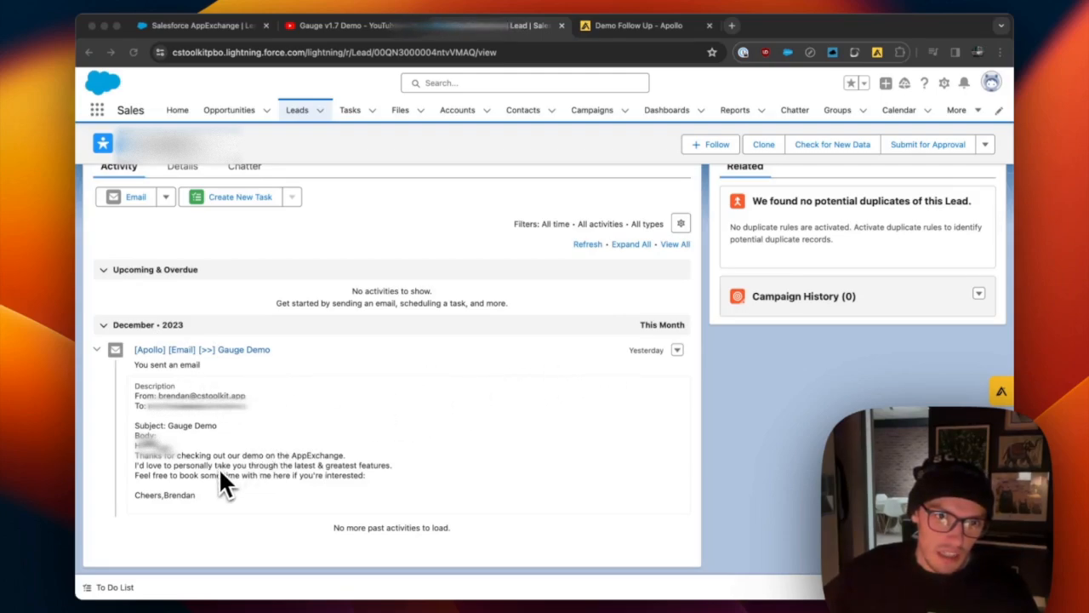
left_click(102, 353)
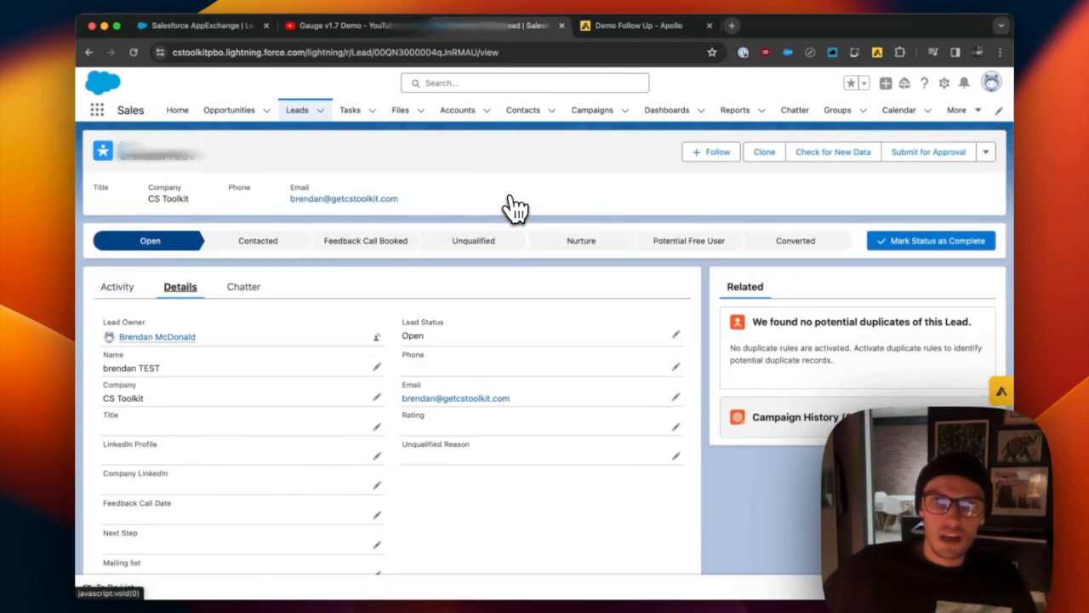
left_click(630, 27)
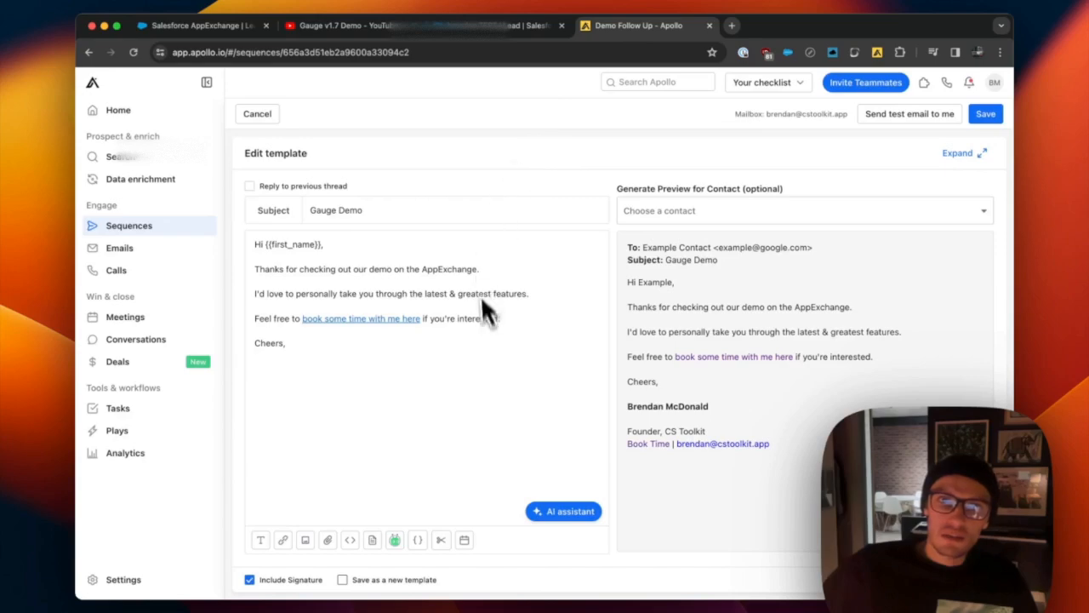